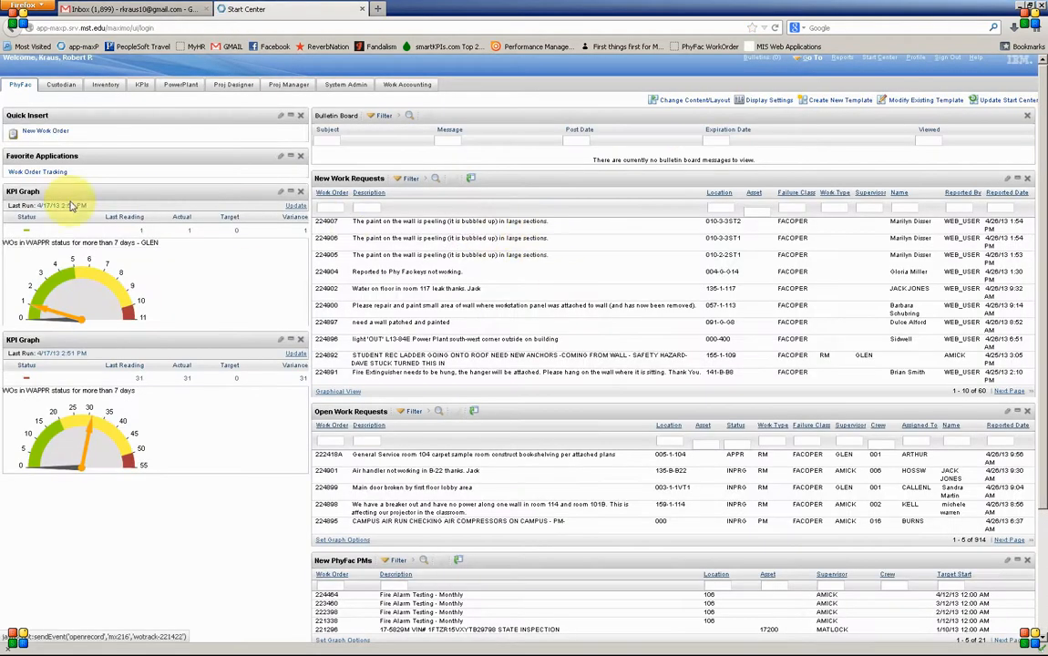
# Step: Open Work Order Tracking and filter the work orders by failure class =facoper, status =appr and work type =cm
pyautogui.click(43, 171)
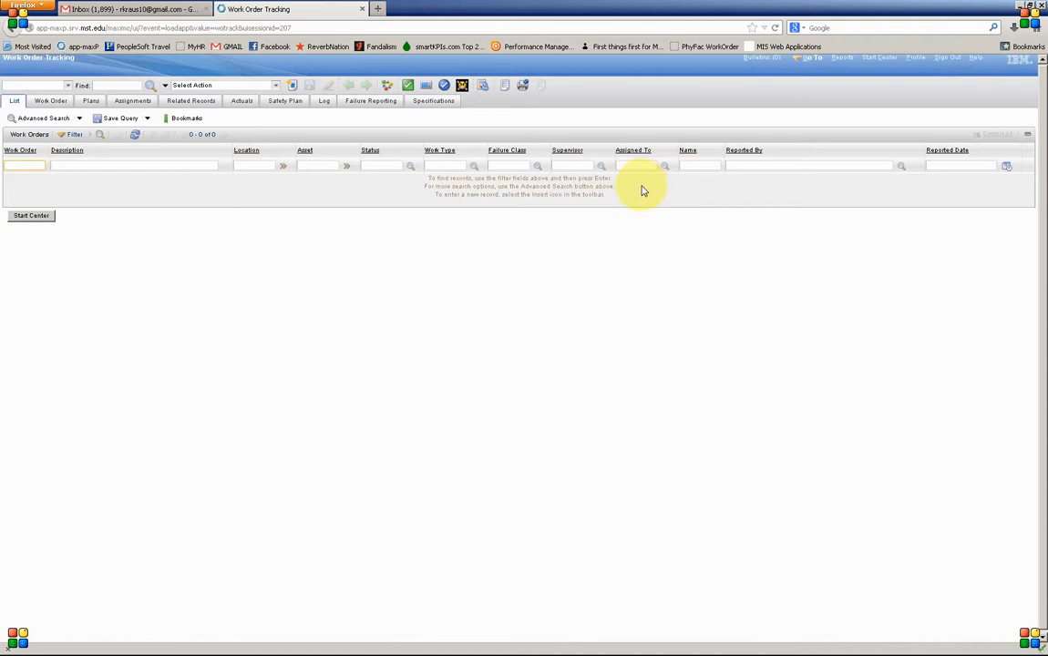
pyautogui.click(498, 165)
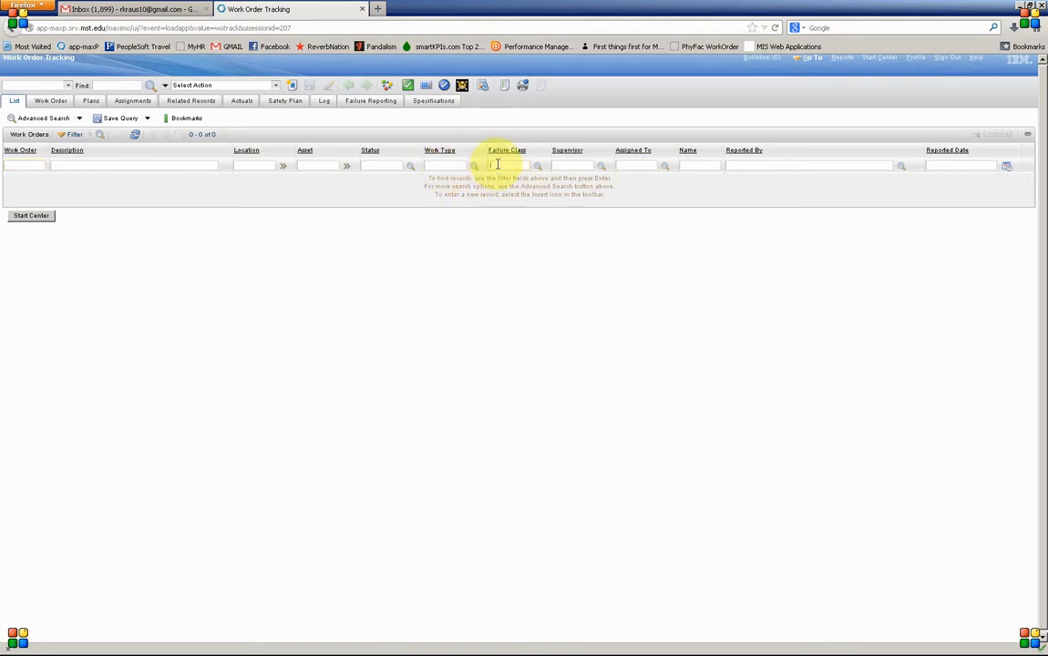
pyautogui.write('=scope')
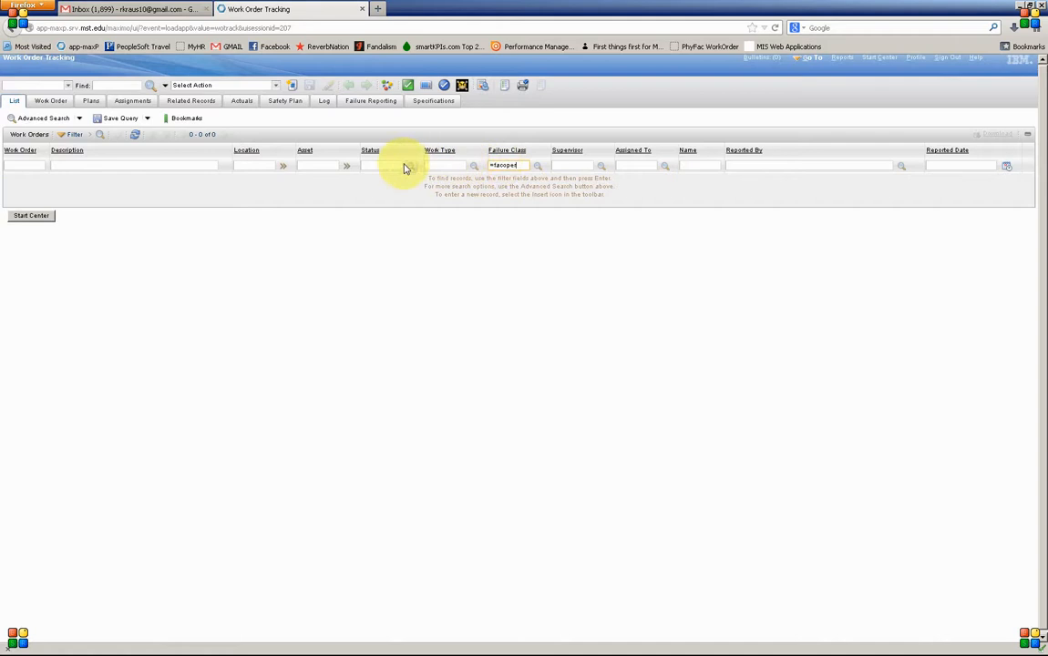
pyautogui.click(374, 165)
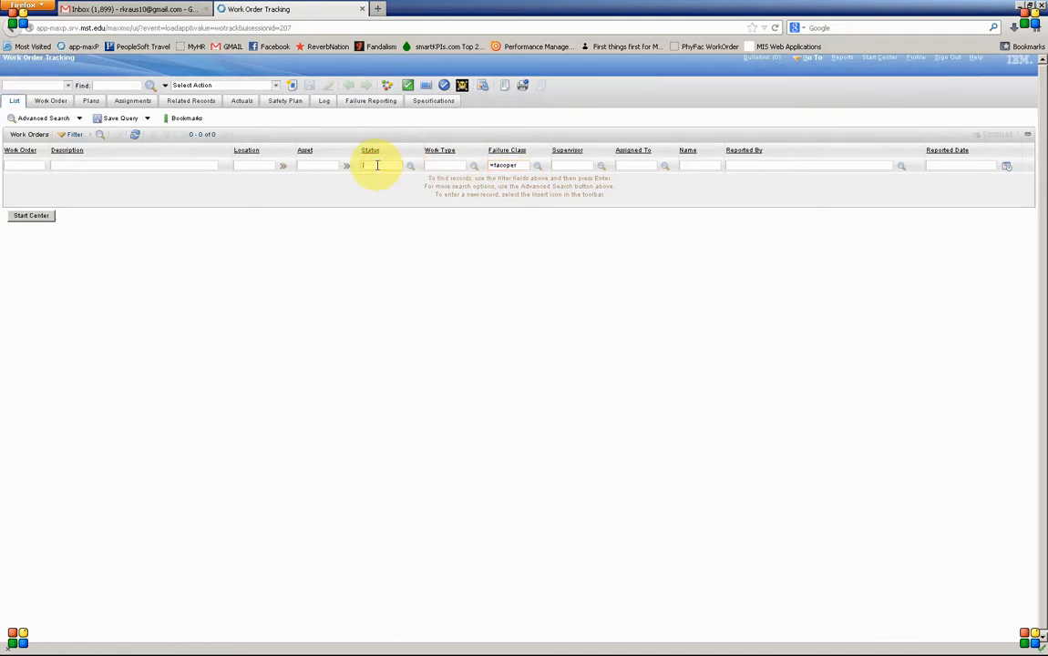
pyautogui.write('=appr')
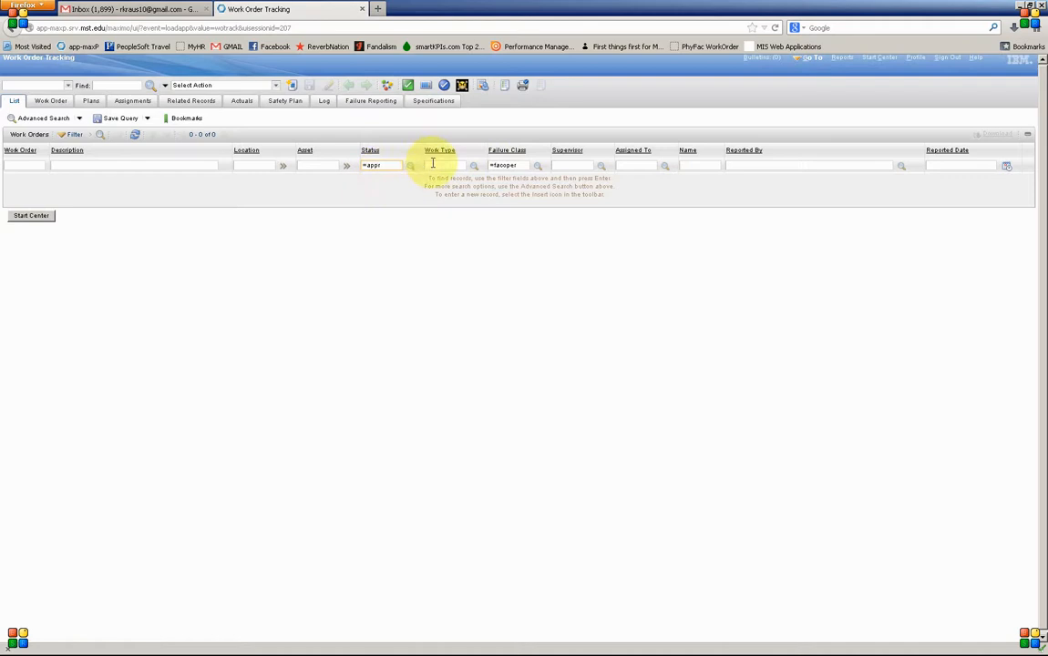
pyautogui.click(433, 164)
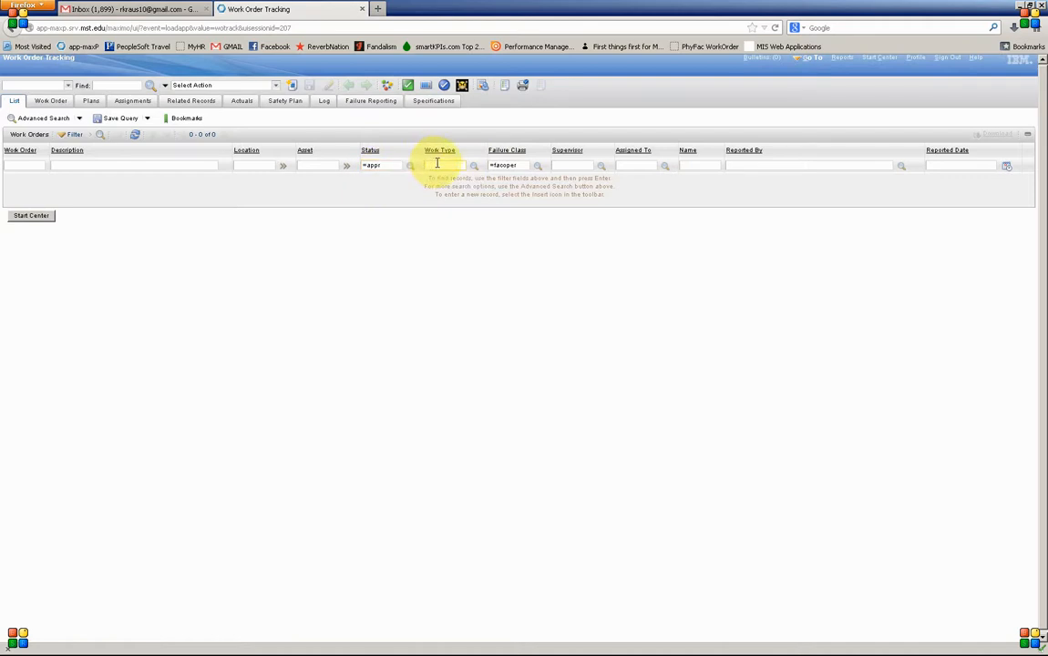
pyautogui.write('=co')
pyautogui.write('m')
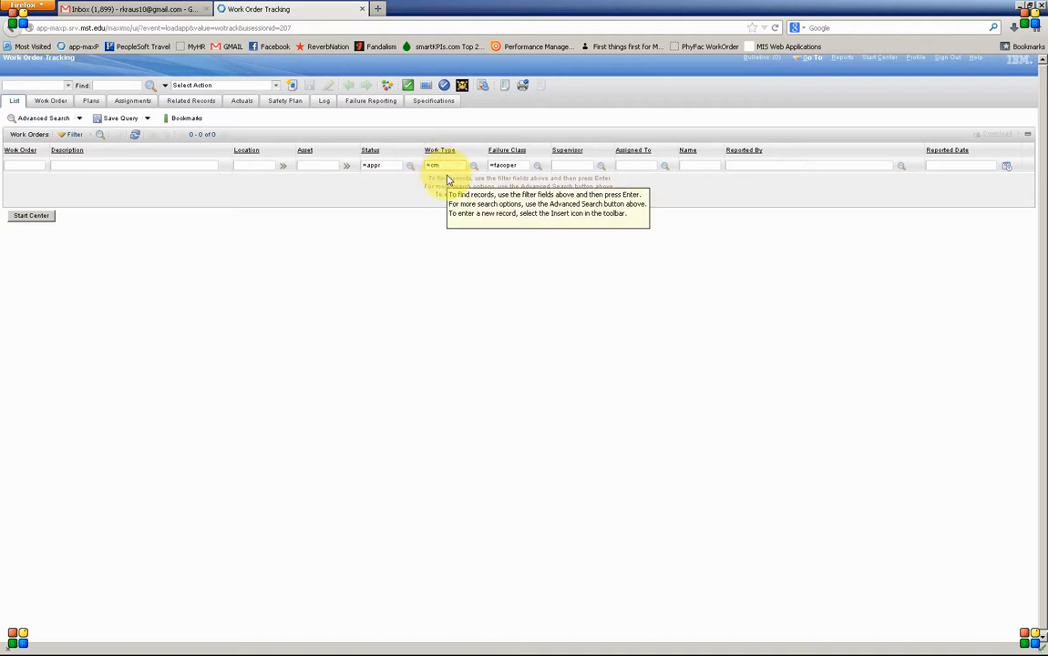
pyautogui.press('Return')
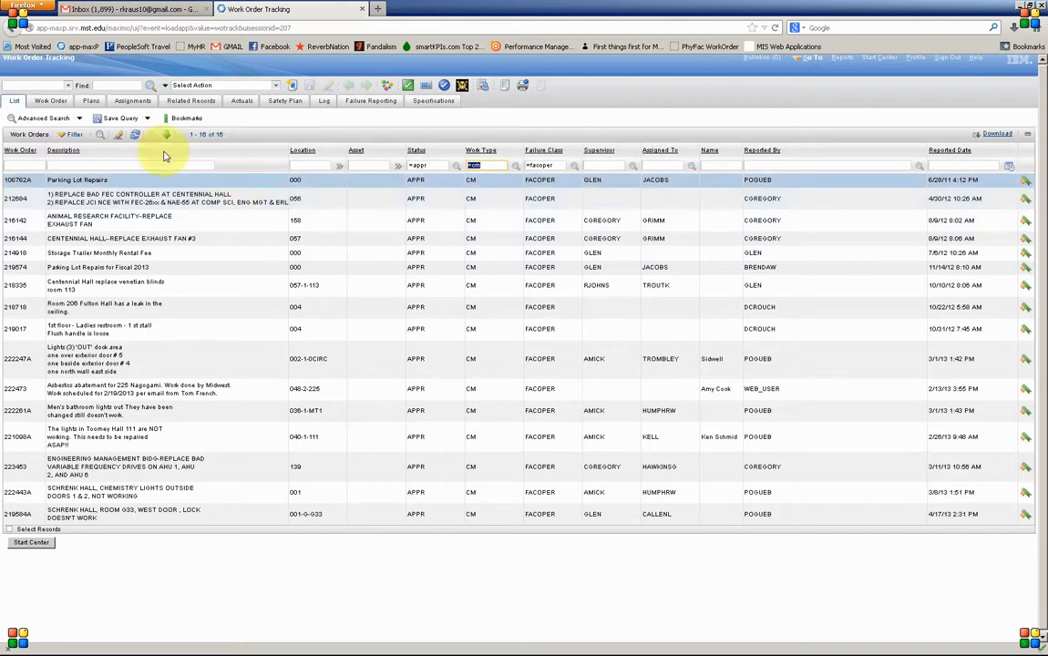
# Step: Save the current query as FacOperCMAppr with the description "FacOper CM Work Orders in APPR Status" and check the list of saved queries
pyautogui.click(118, 121)
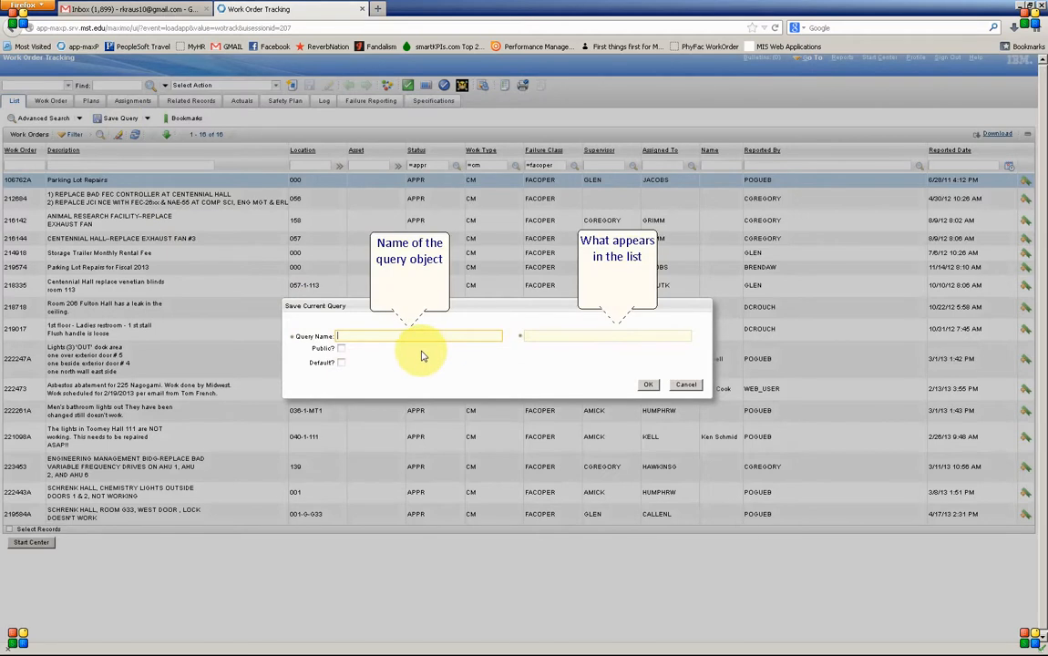
pyautogui.write('FacOperCMAppr')
pyautogui.click(541, 335)
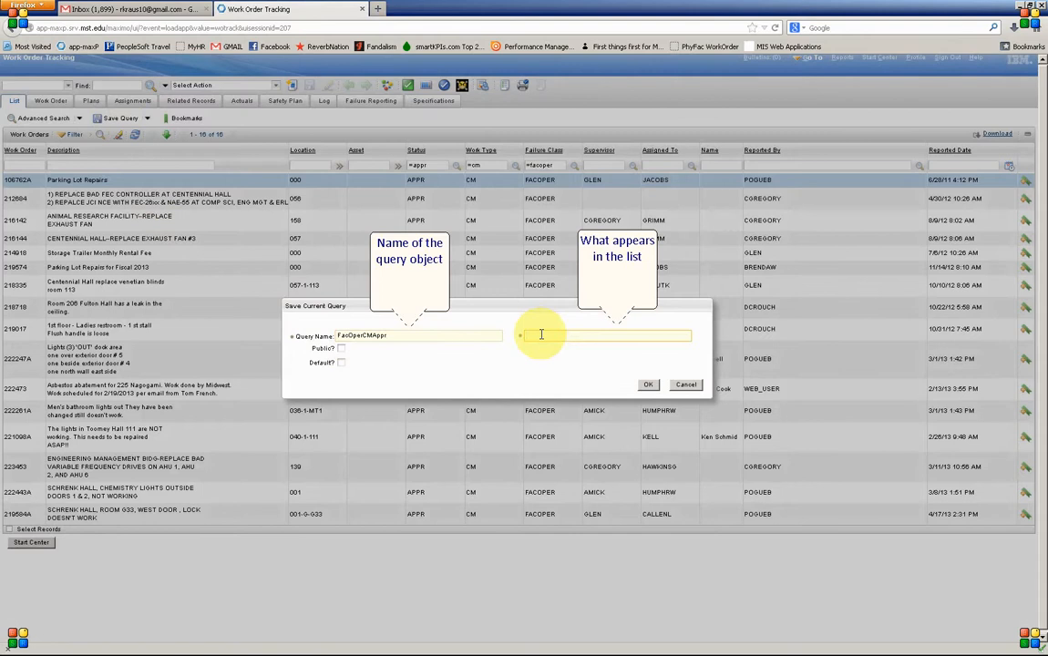
pyautogui.write('FacOper CM Work Orders in APPR Status')
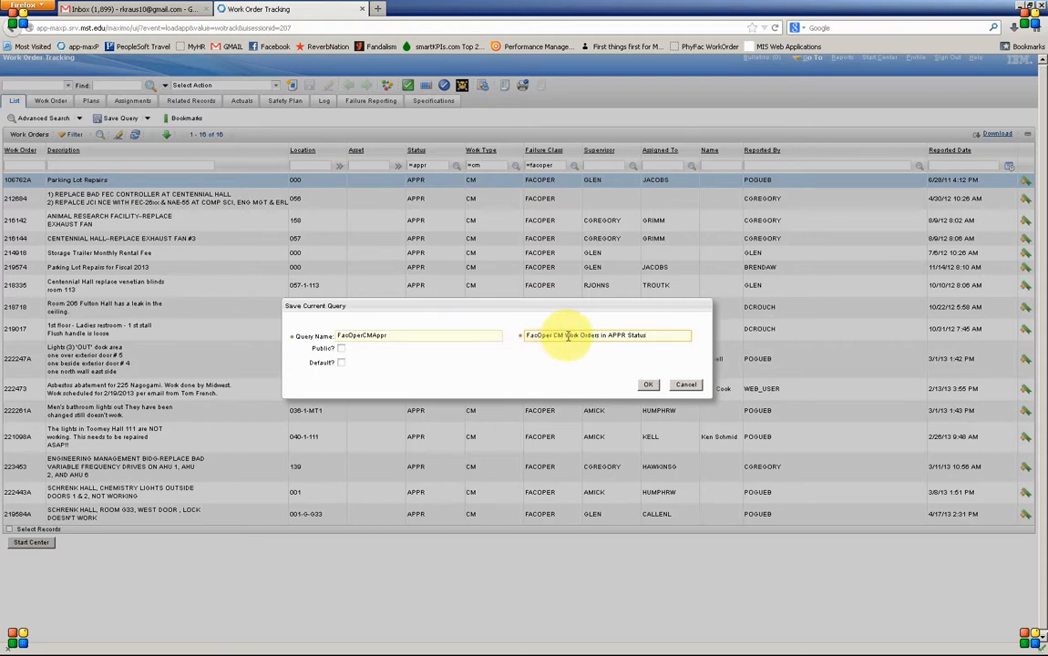
pyautogui.click(648, 386)
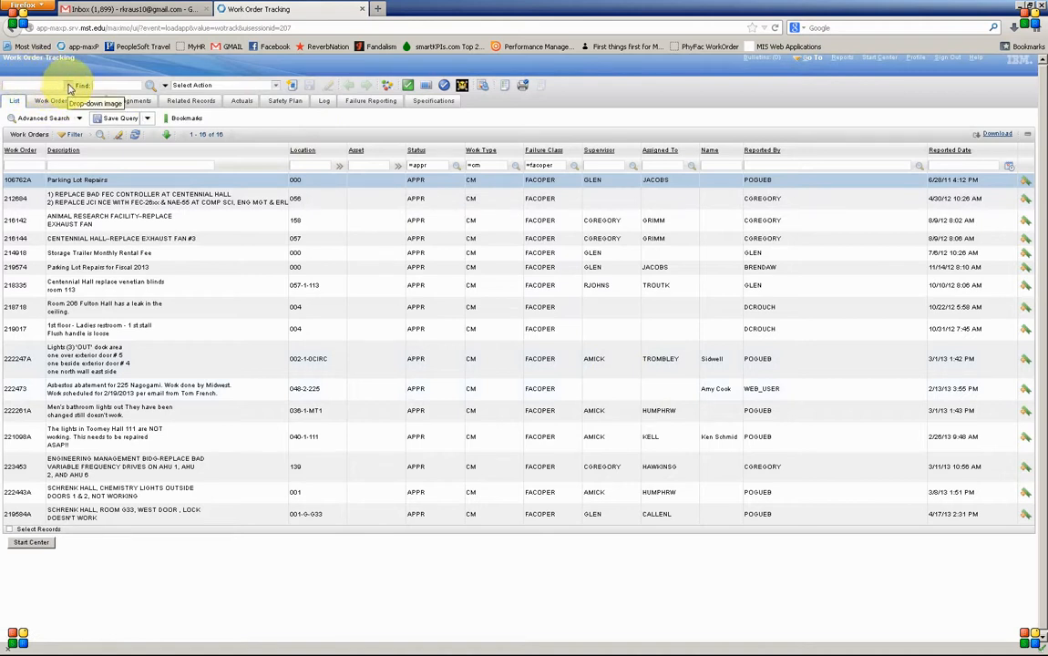
pyautogui.click(70, 88)
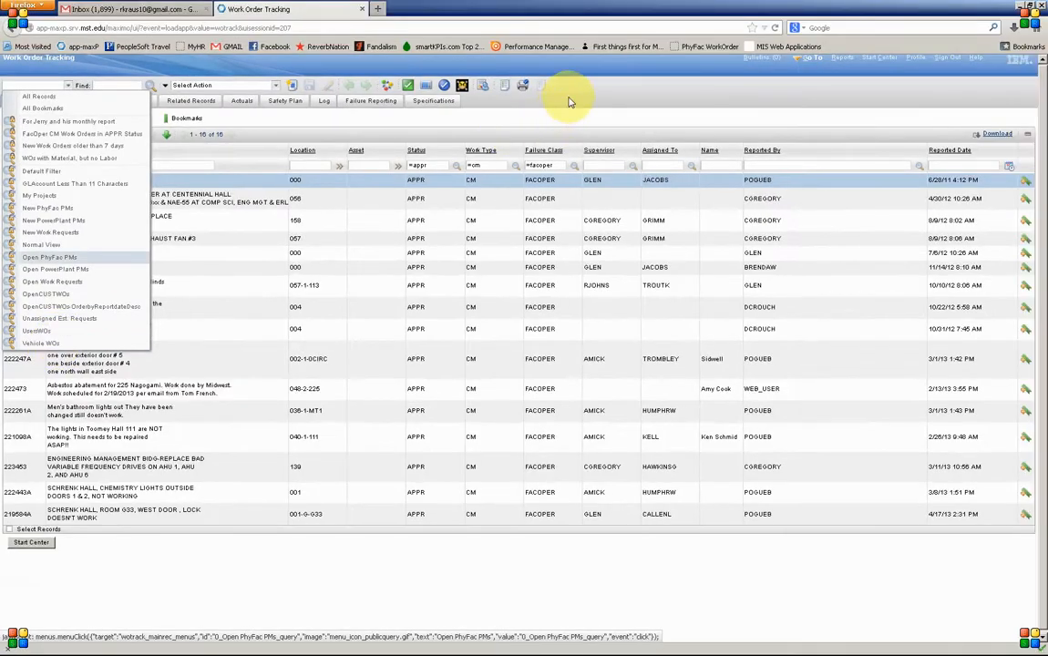
pyautogui.click(570, 102)
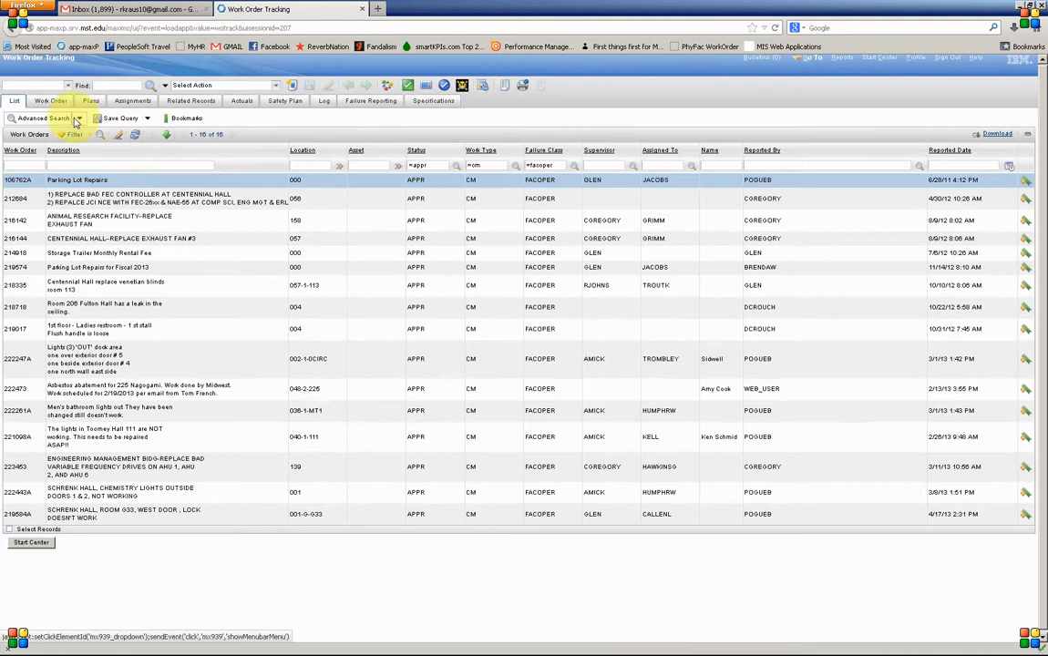
# Step: Restore the application defaults in the advanced search fields and find the matching work orders
pyautogui.click(42, 118)
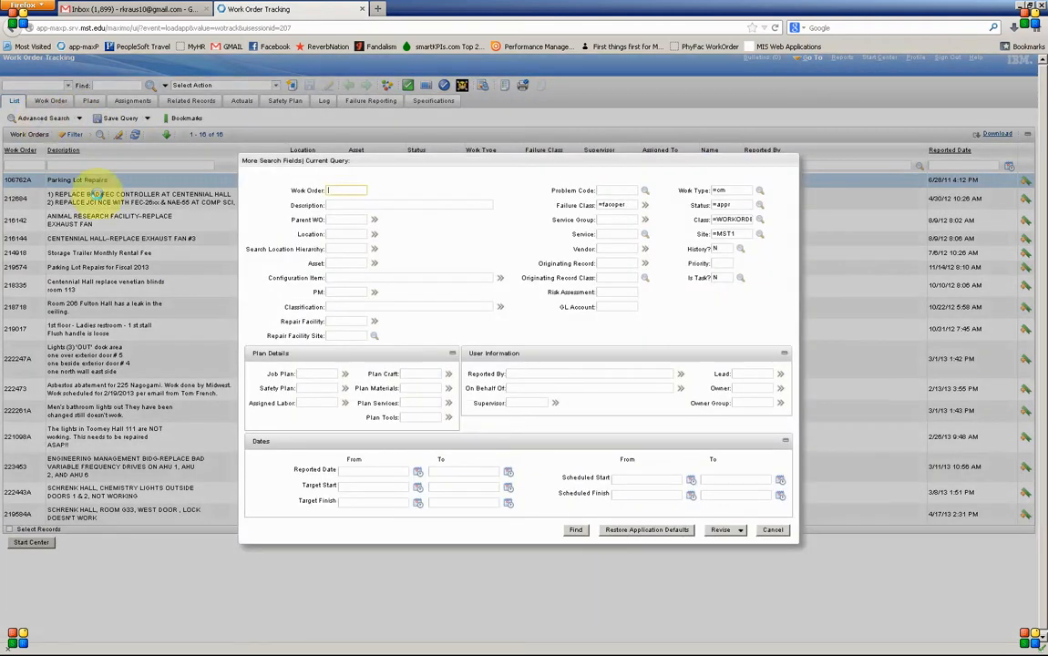
pyautogui.click(632, 538)
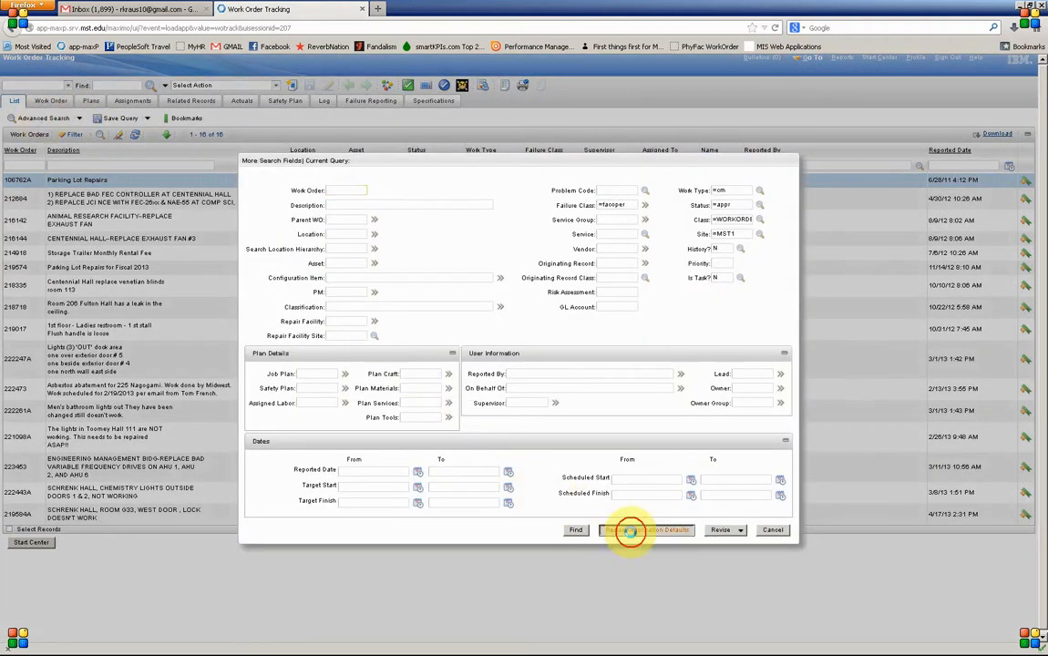
pyautogui.click(577, 535)
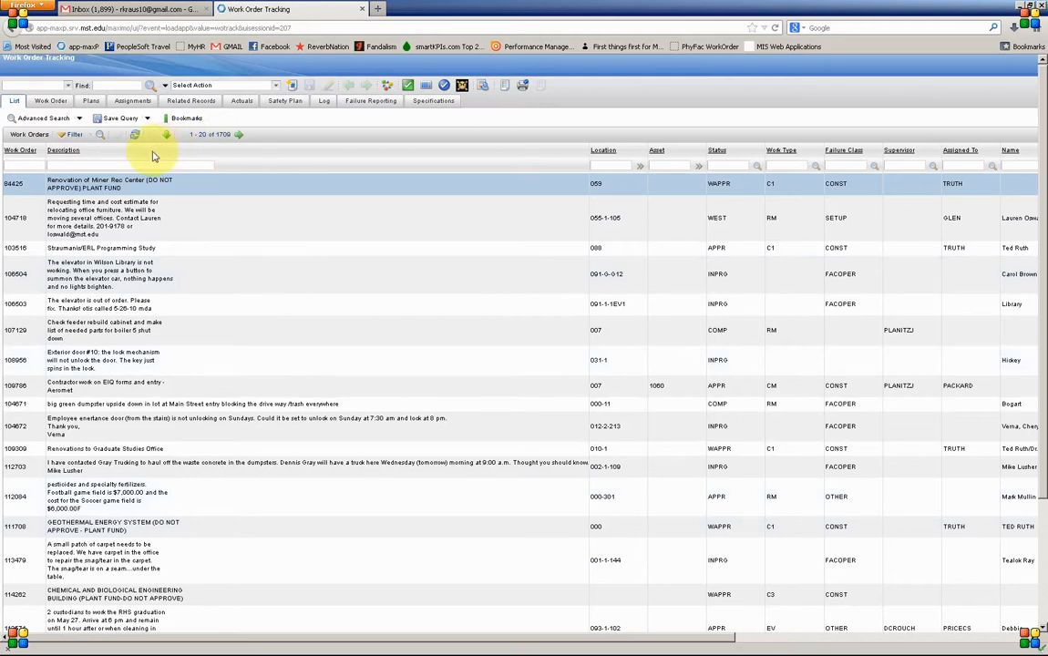
# Step: Run the saved query "FacOper CM Work Orders in APPR Status" and examine its Where Clause
pyautogui.click(69, 87)
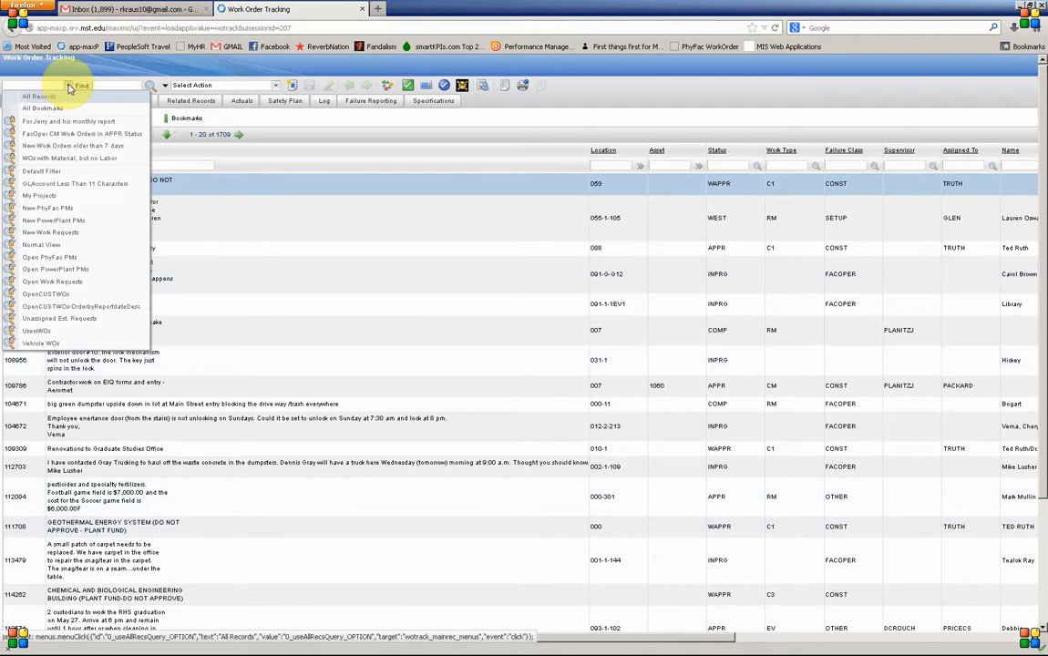
pyautogui.click(55, 134)
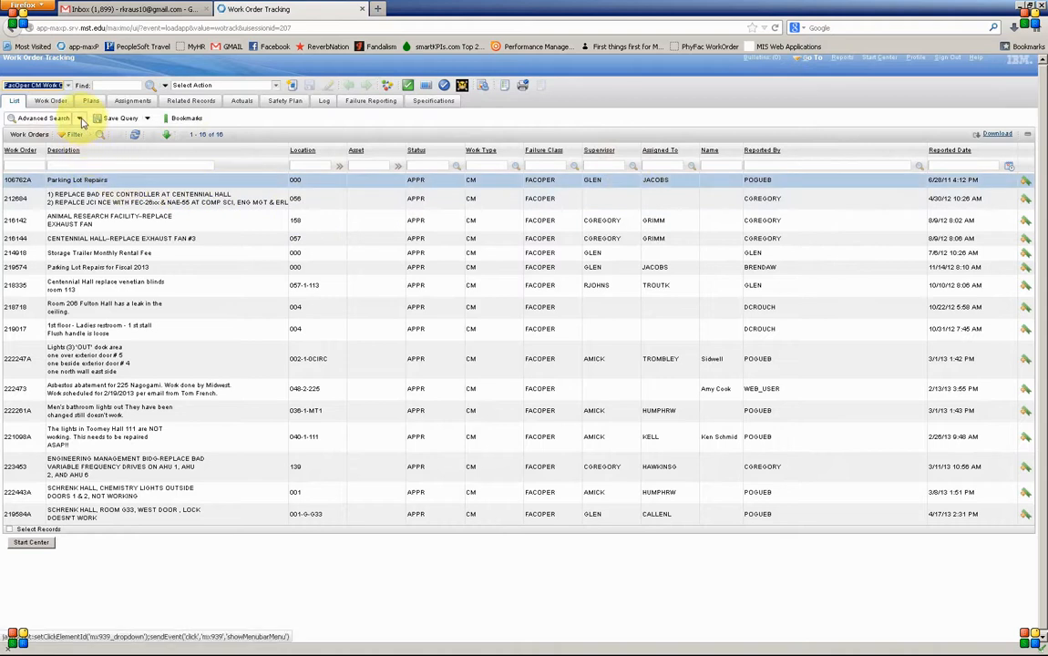
pyautogui.click(81, 121)
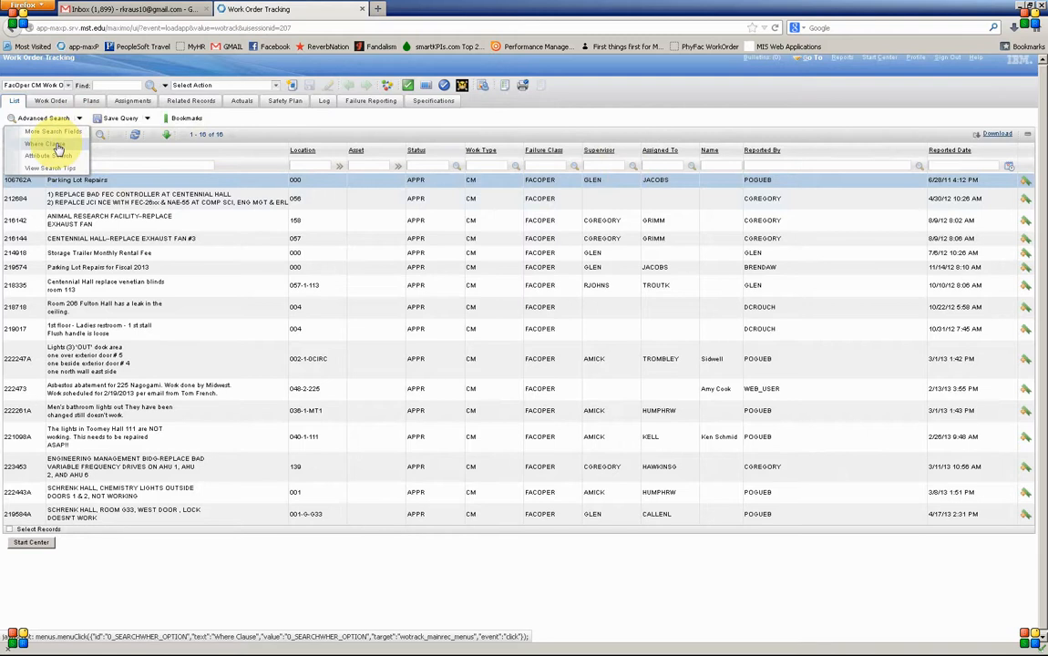
pyautogui.click(57, 147)
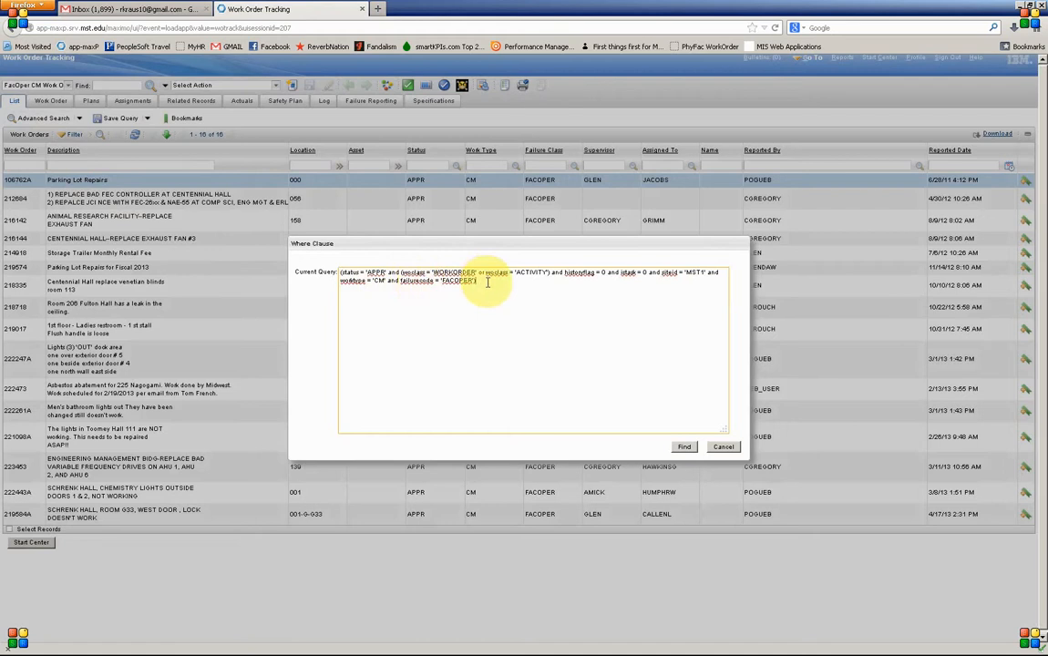
pyautogui.click(724, 446)
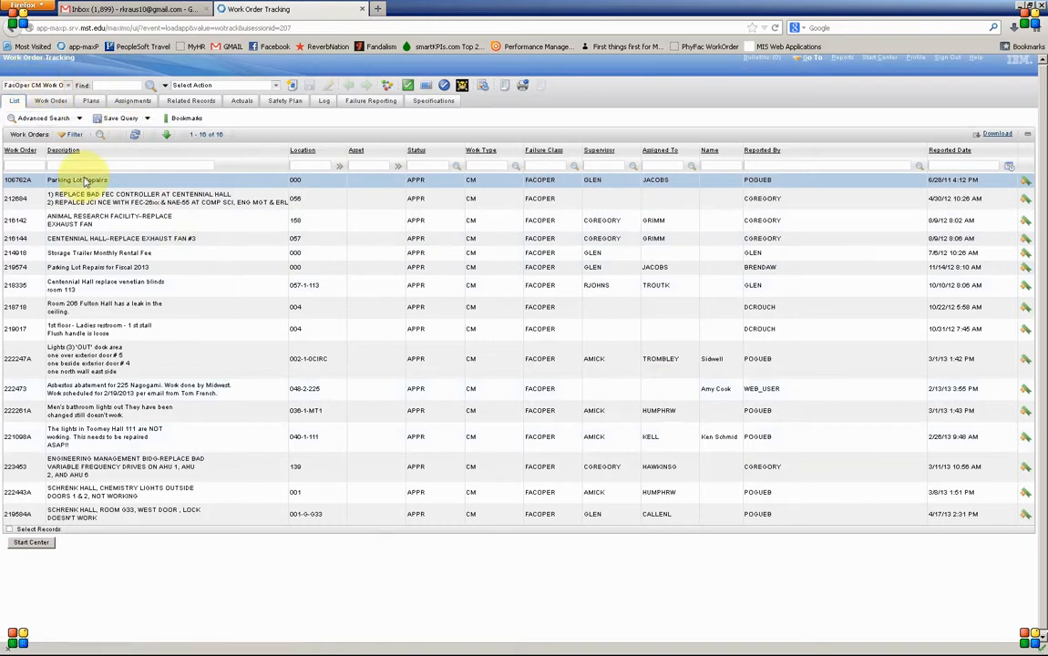
pyautogui.click(166, 181)
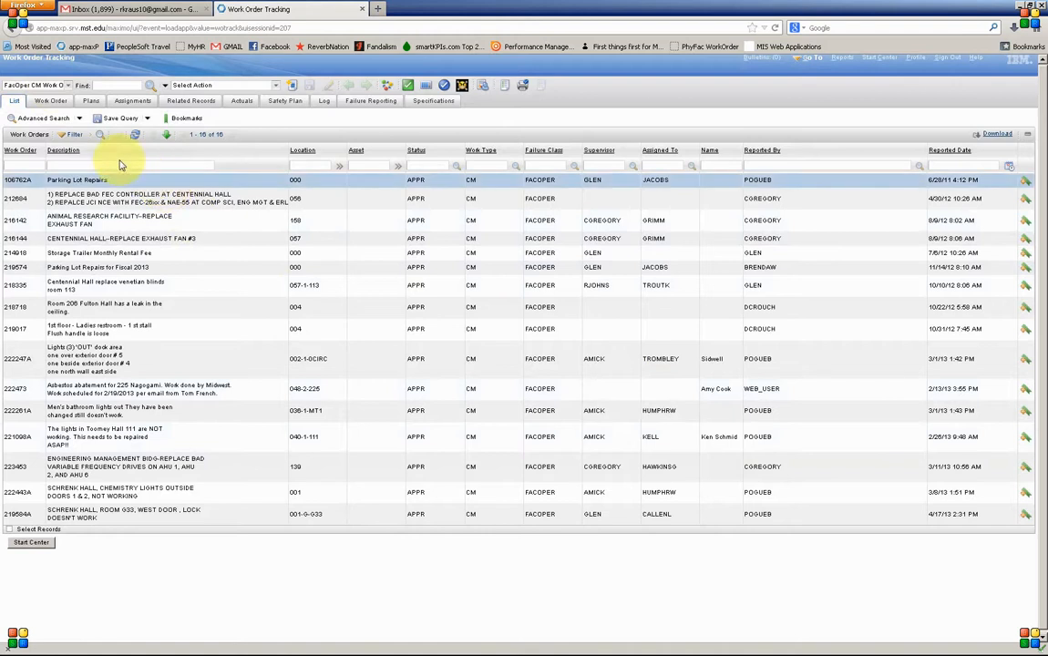
# Step: Run the Default Filter query on the work orders and examine its Where Clause
pyautogui.click(66, 86)
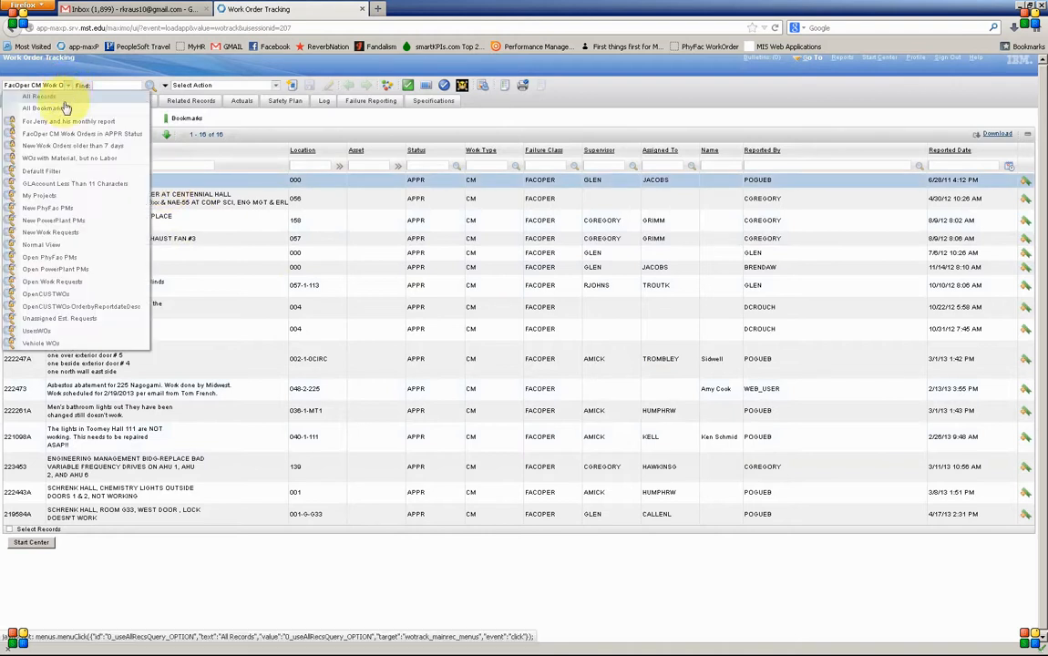
pyautogui.click(54, 174)
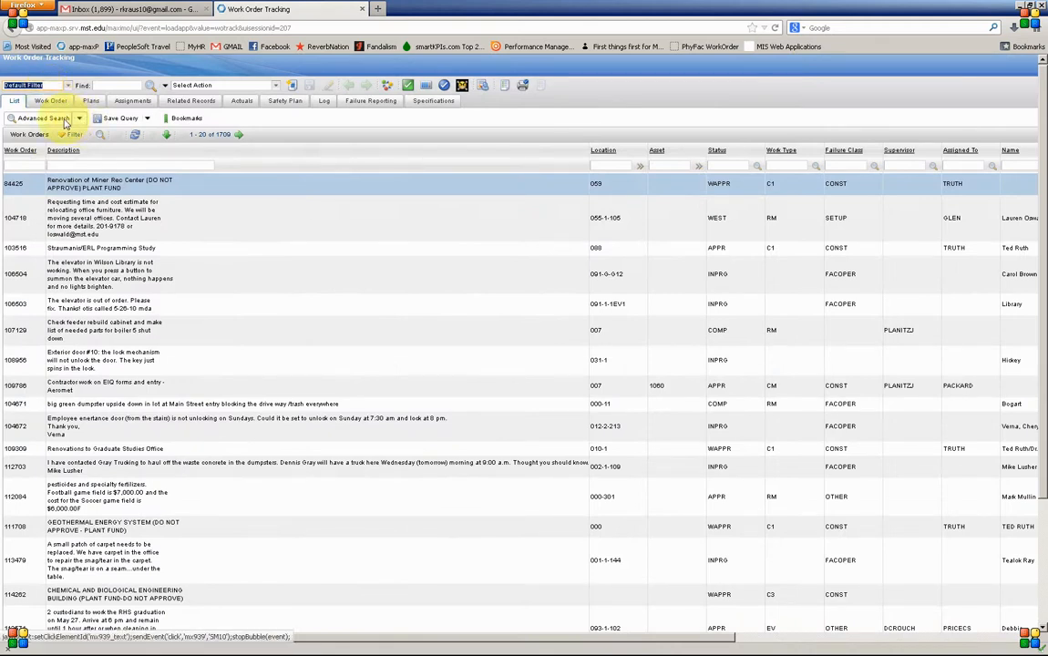
pyautogui.click(80, 119)
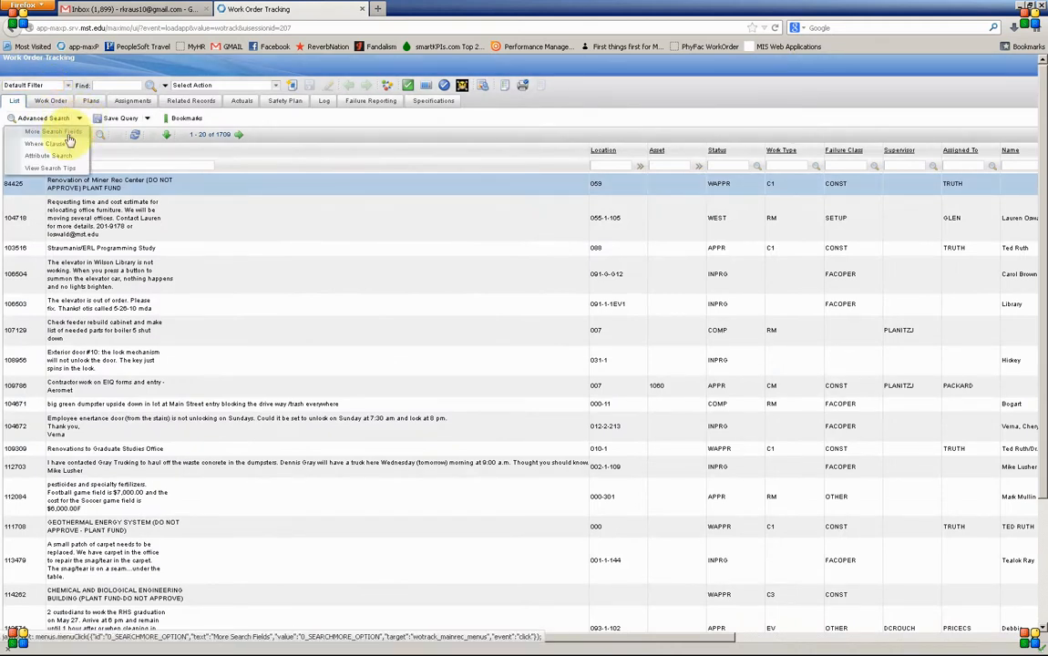
pyautogui.click(55, 141)
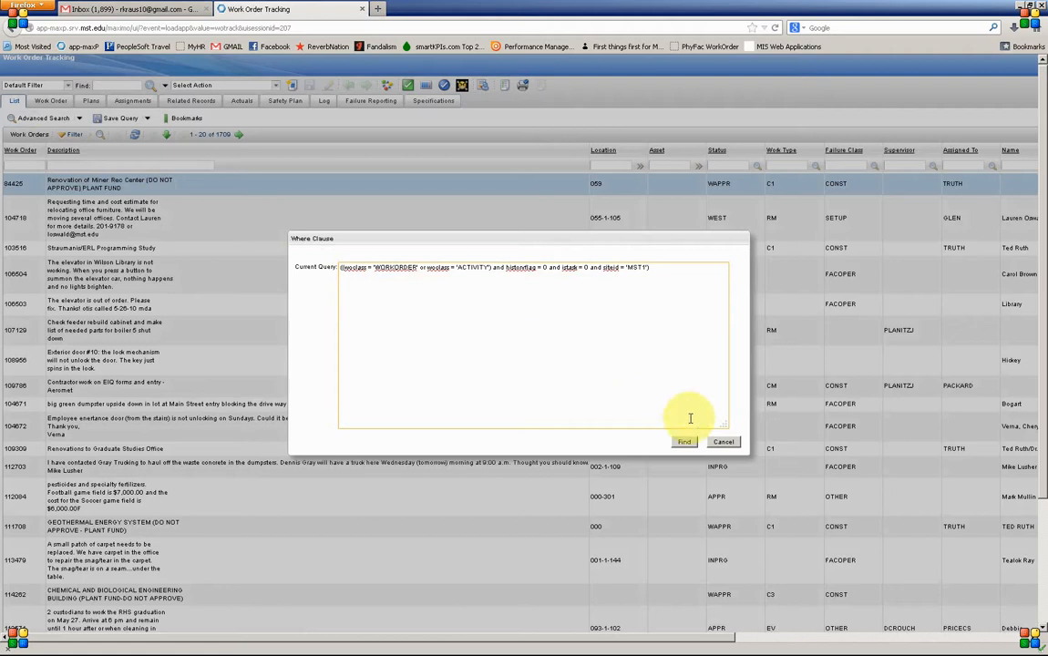
pyautogui.click(723, 442)
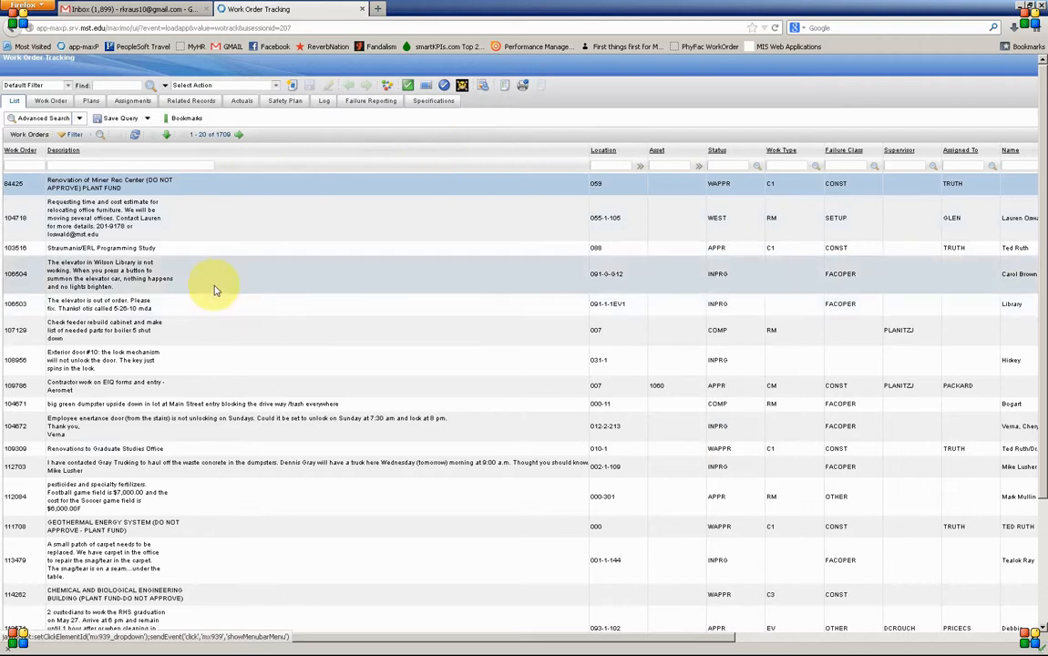
# Step: Reopen Work Order Tracking from the Start Center and examine the Where Clause with no saved query selected
pyautogui.scroll(-3, 205, 282)
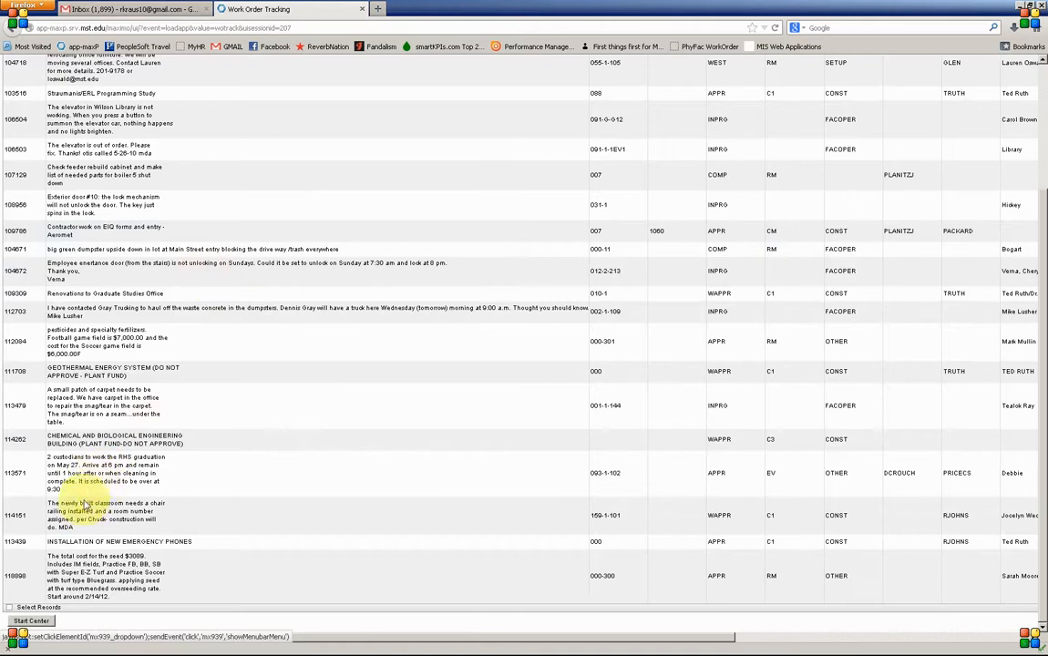
pyautogui.click(41, 623)
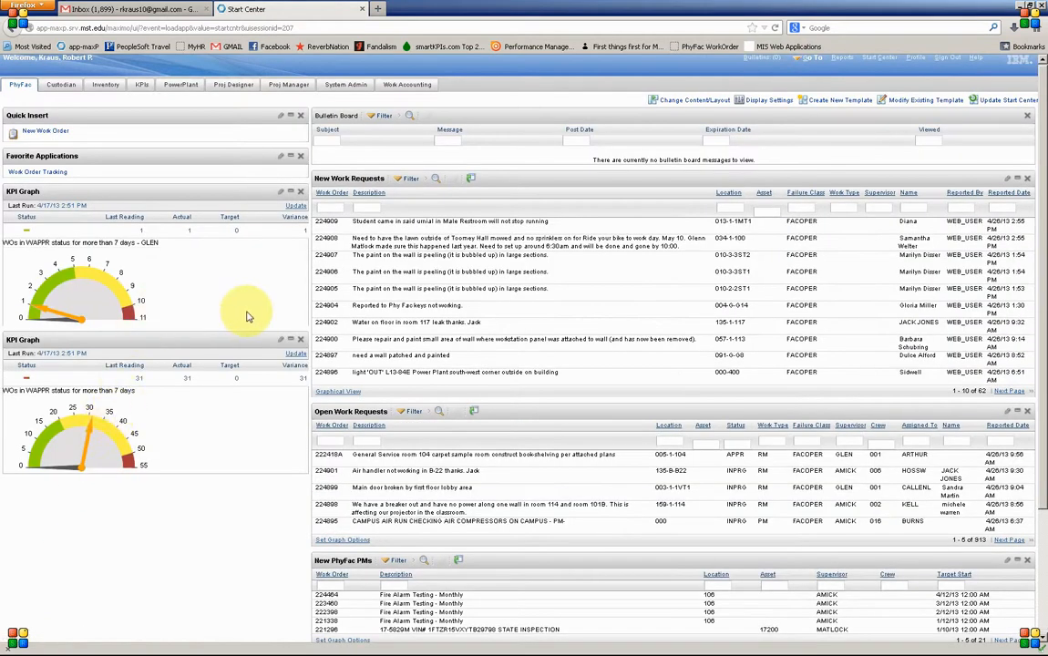
pyautogui.click(41, 171)
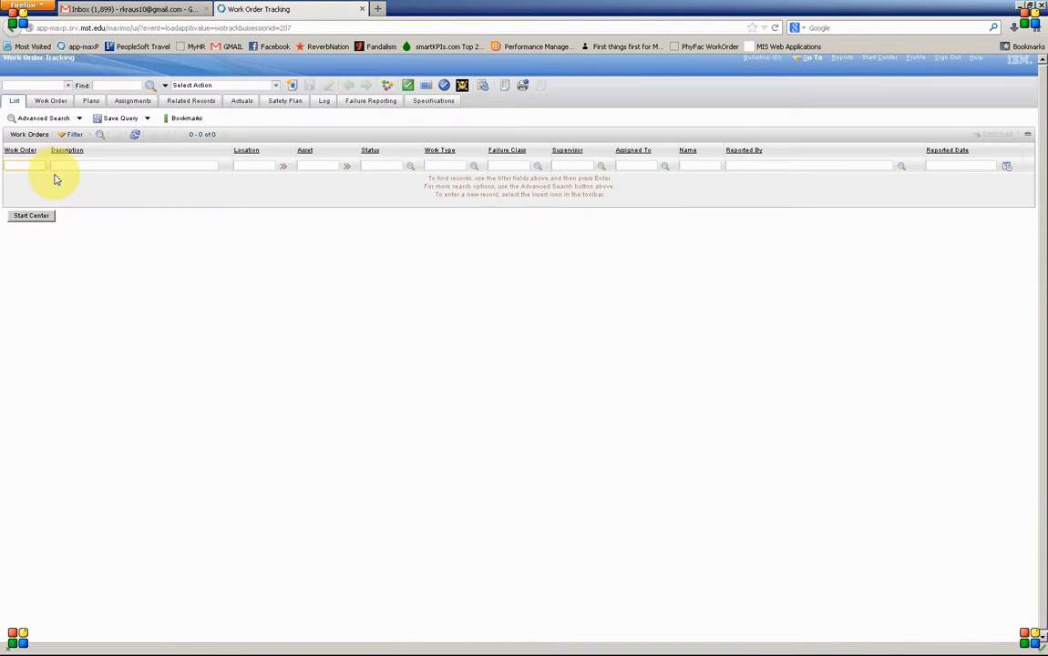
pyautogui.click(79, 119)
pyautogui.click(47, 143)
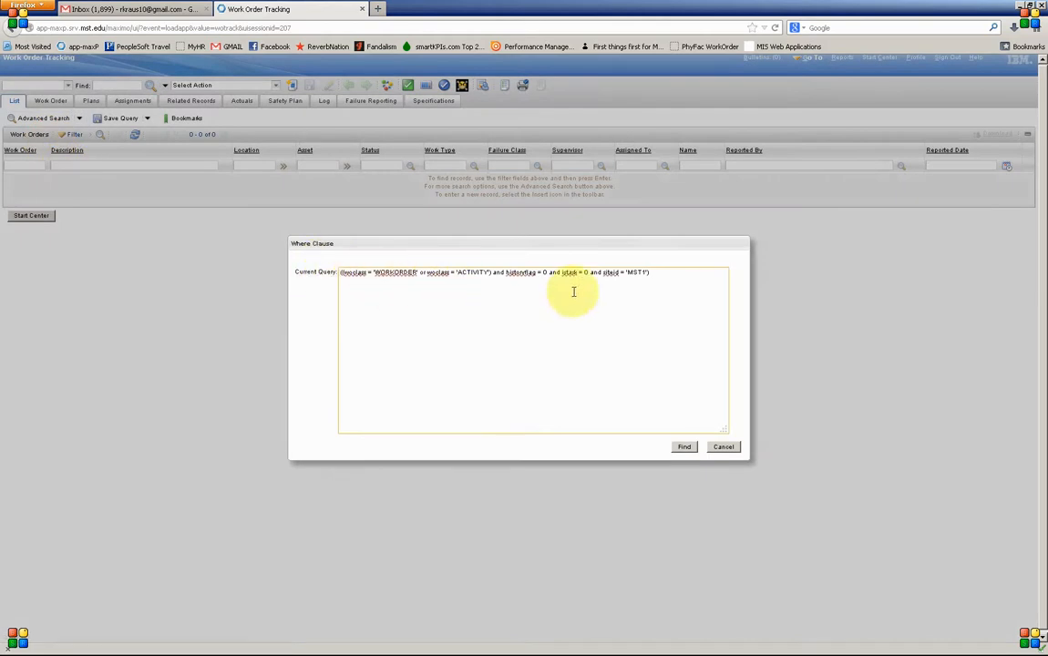
pyautogui.click(723, 449)
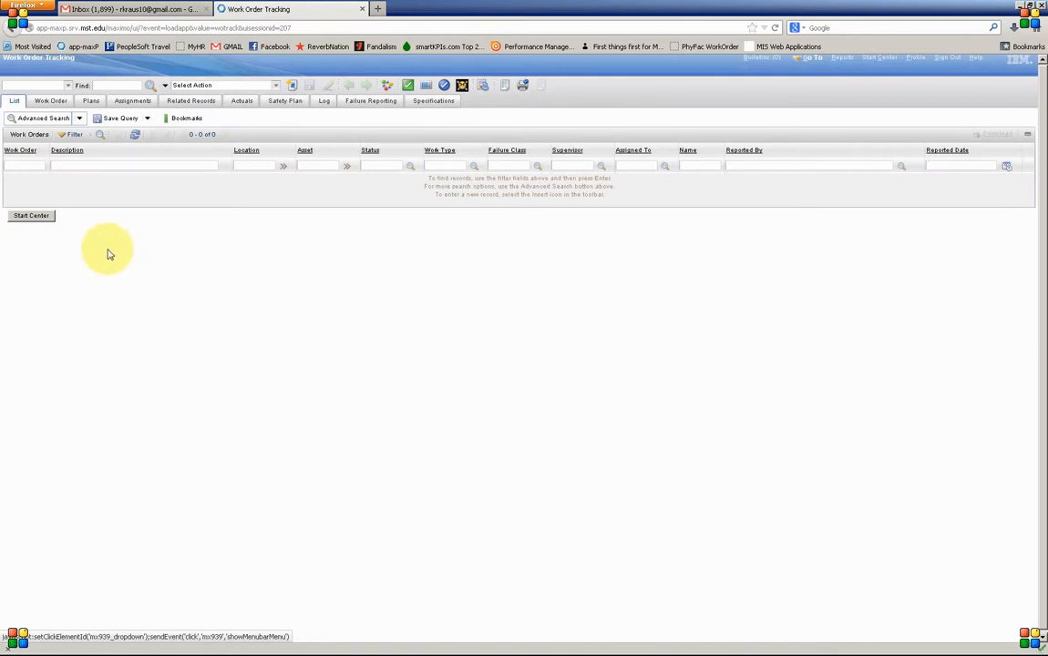
# Step: Open the saved queries for management and examine the clause of the FacOperCMAppr query
pyautogui.click(148, 119)
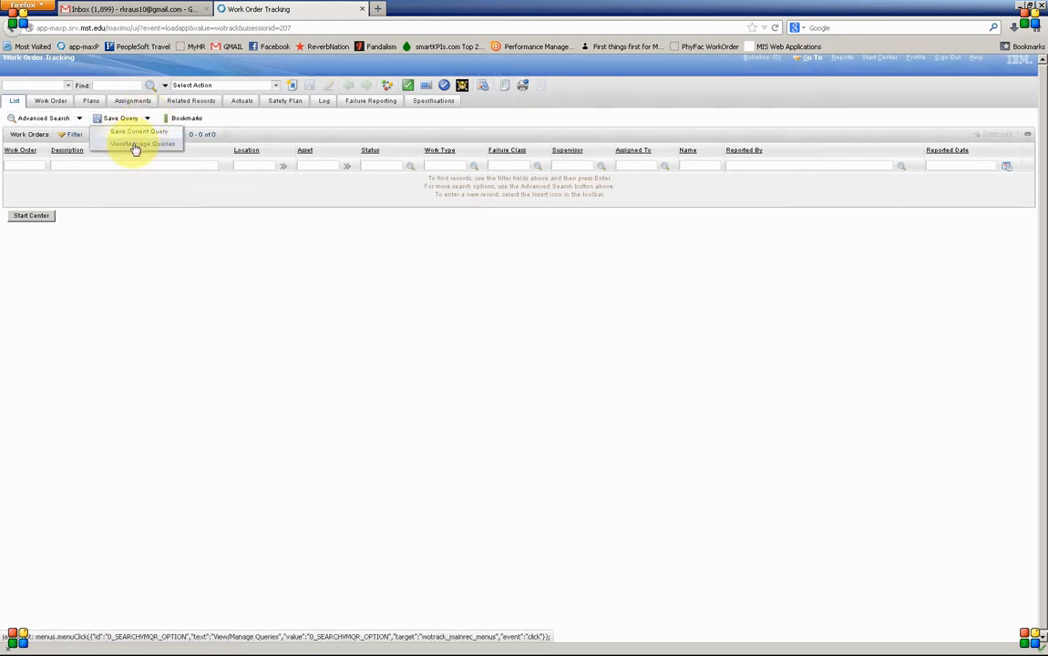
pyautogui.click(134, 146)
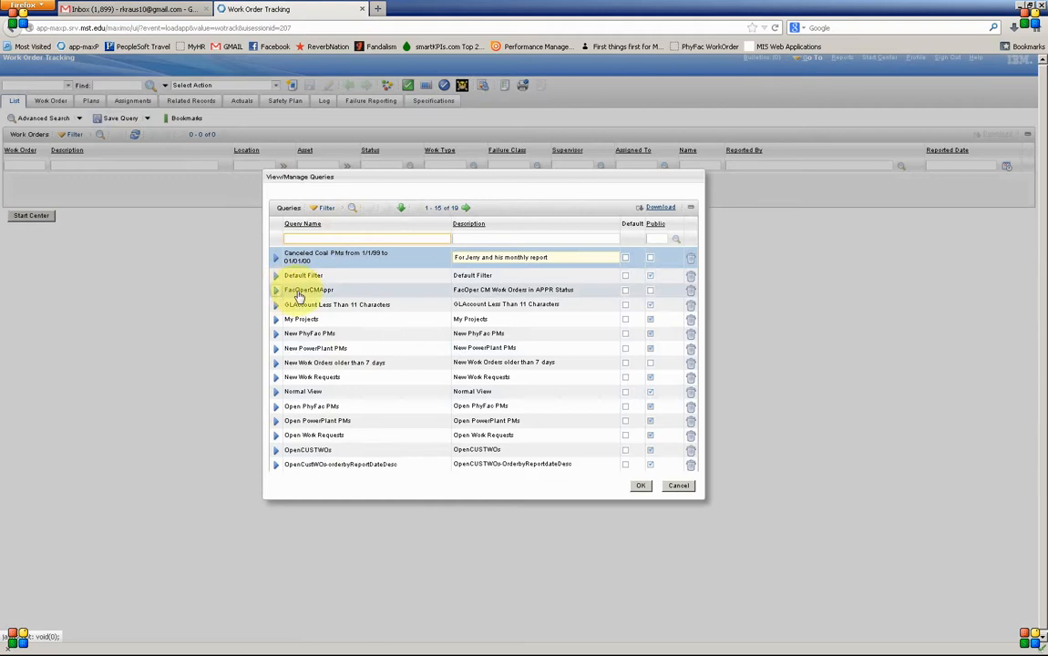
pyautogui.click(277, 292)
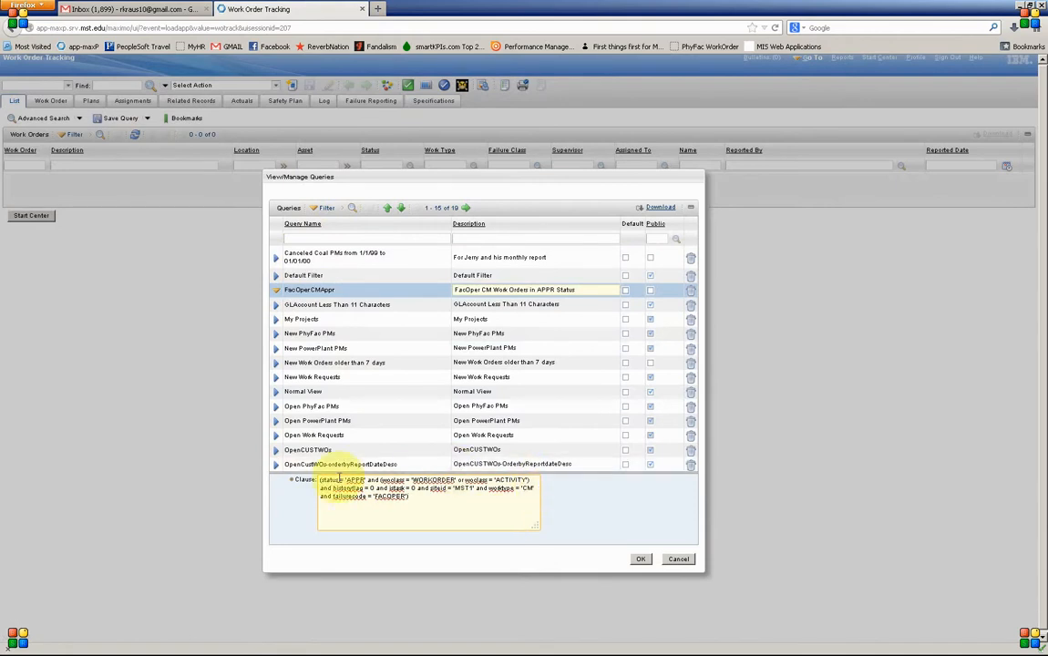
pyautogui.click(277, 292)
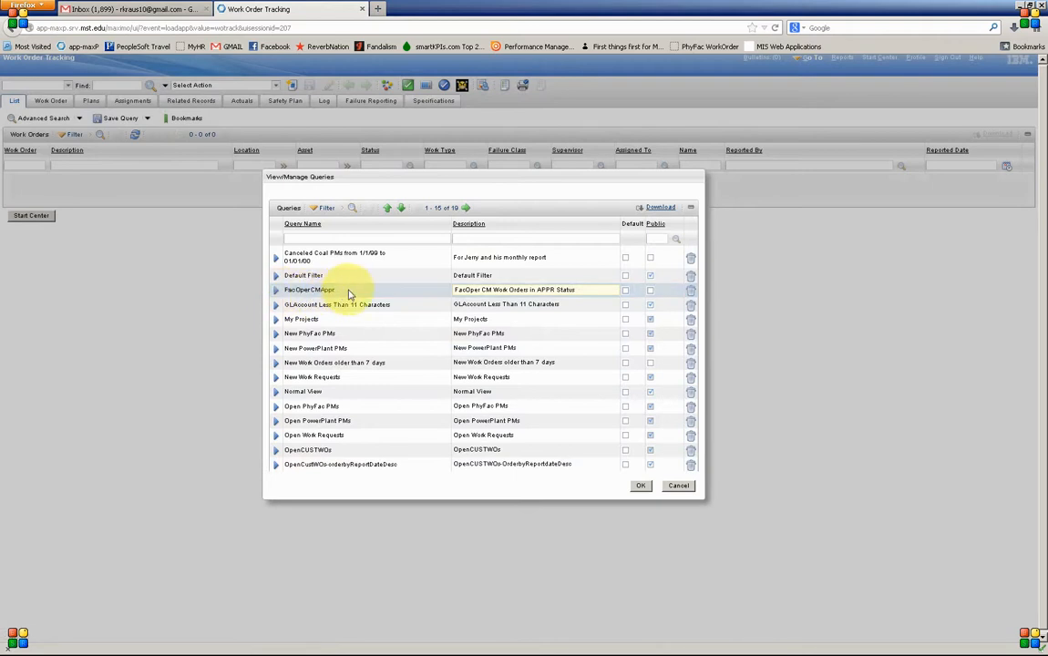
# Step: Delete the saved query FacOperCMAppr and check the list of available work order queries
pyautogui.click(690, 291)
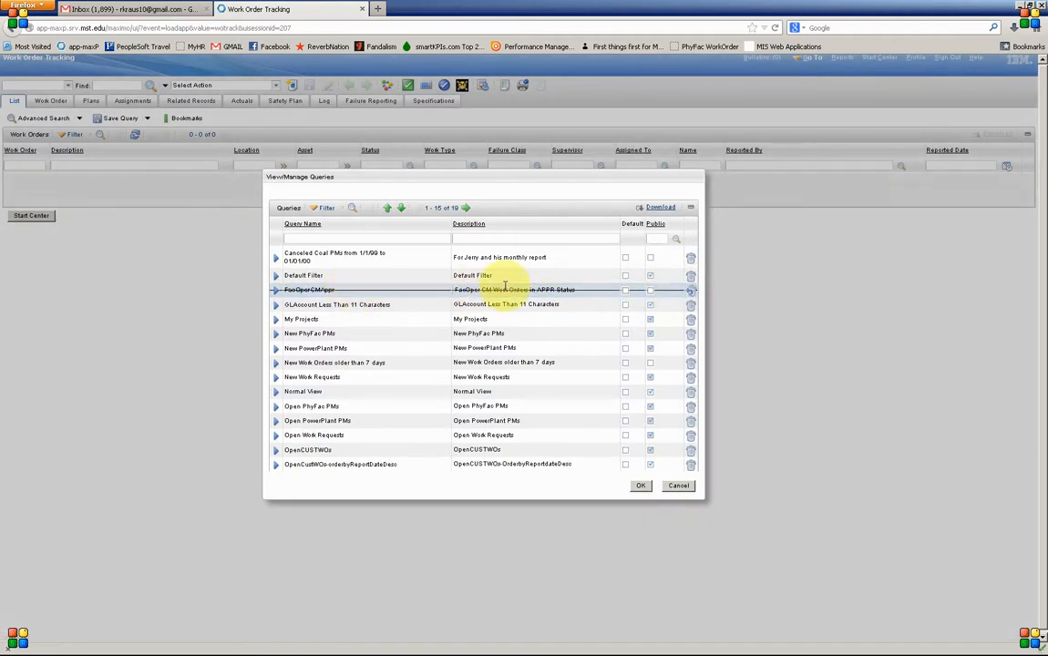
pyautogui.click(640, 488)
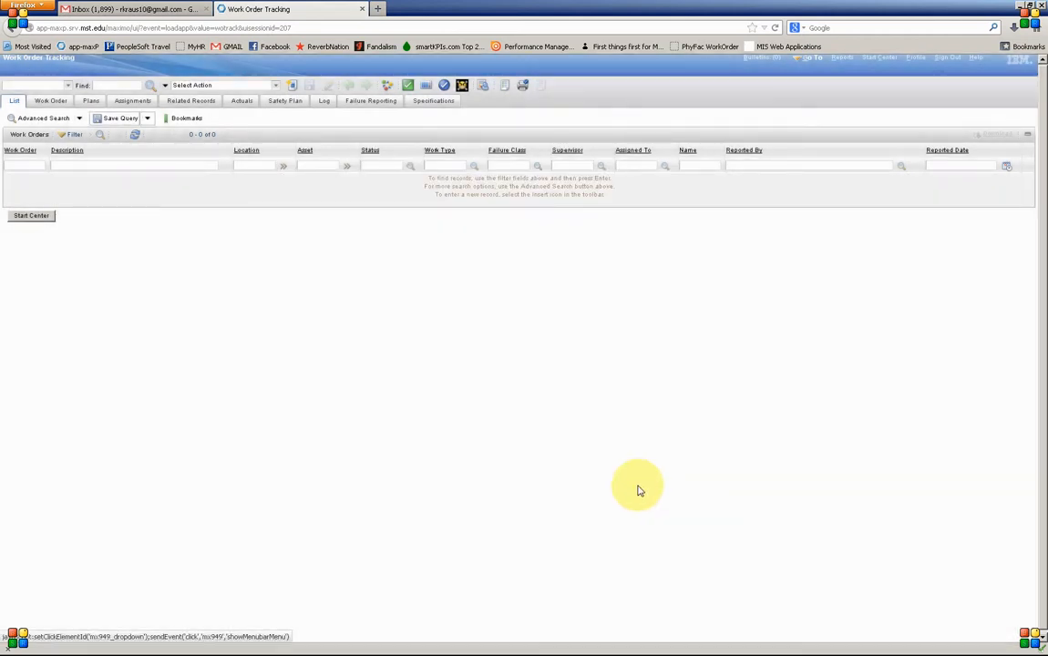
pyautogui.click(68, 86)
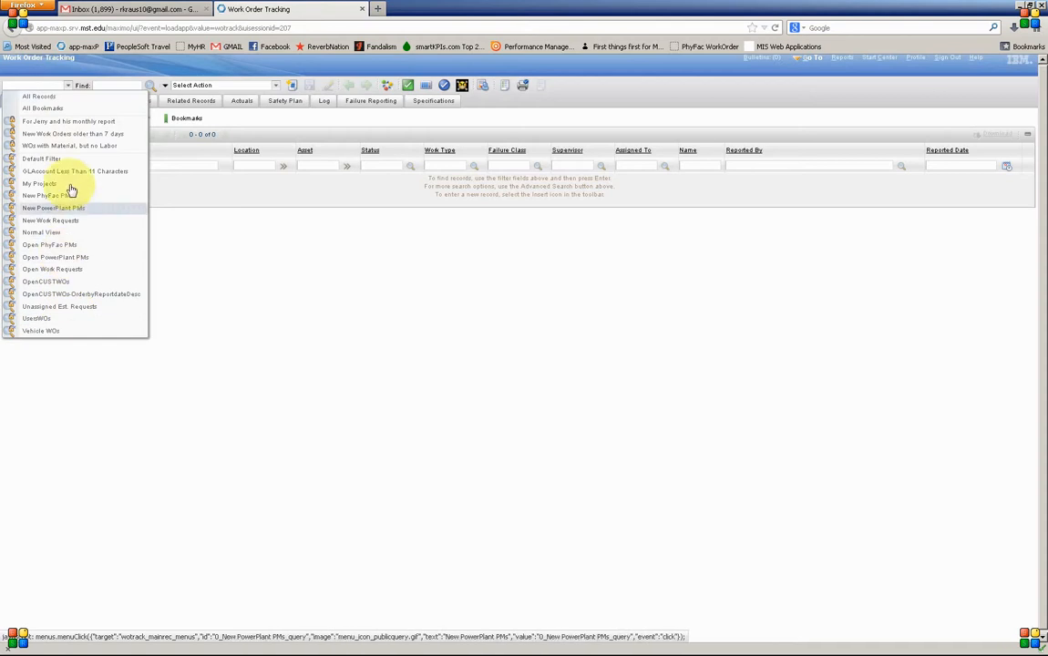
pyautogui.click(61, 109)
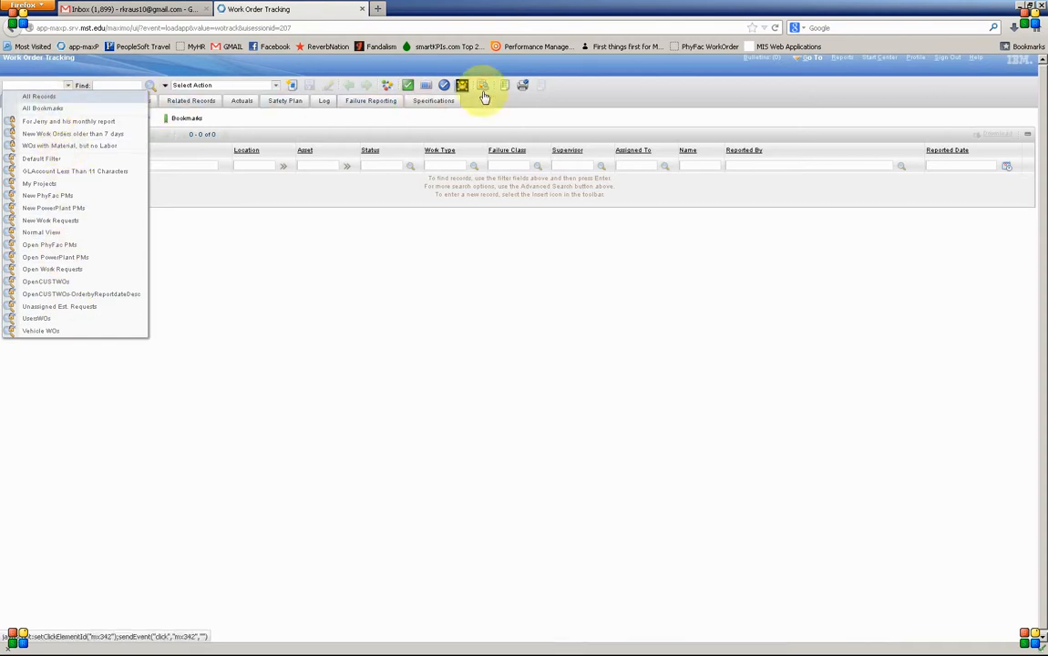